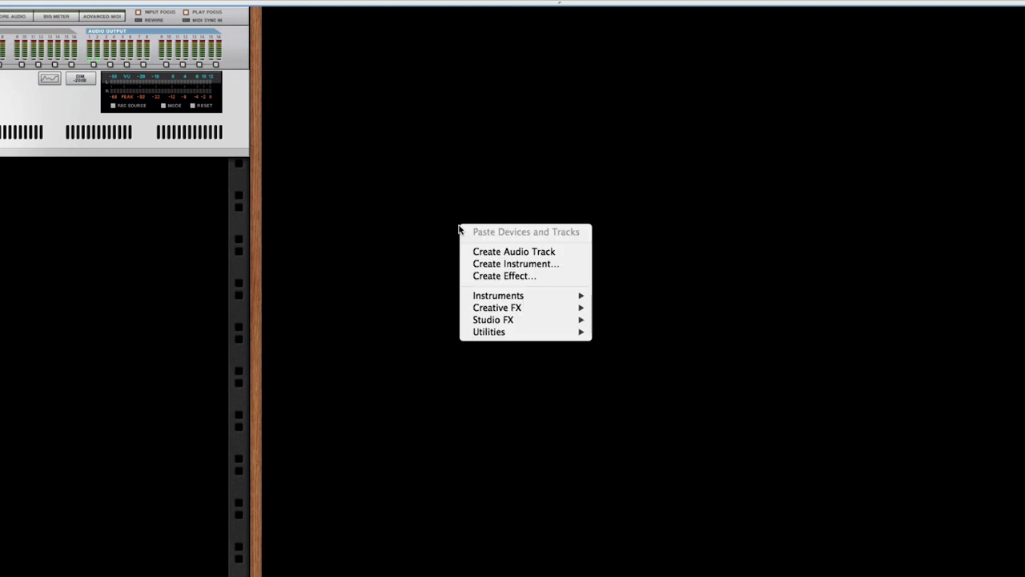
- Add an empty 'Combinator 1' with its Init Patch from the rack's Utilities > Combinator menu
{"action": "mouse_move", "coordinate": [519, 297]}
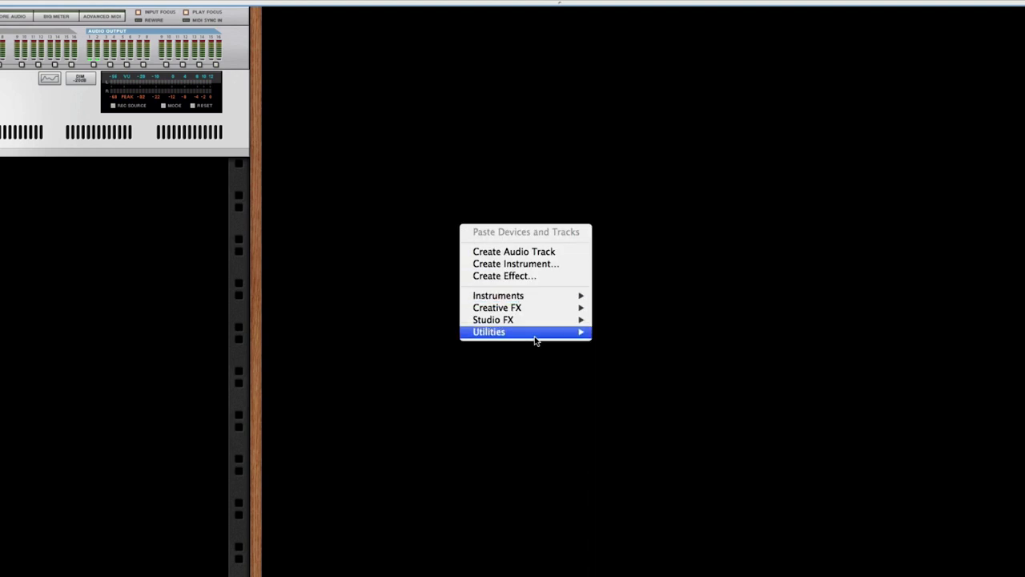
{"action": "mouse_move", "coordinate": [536, 339]}
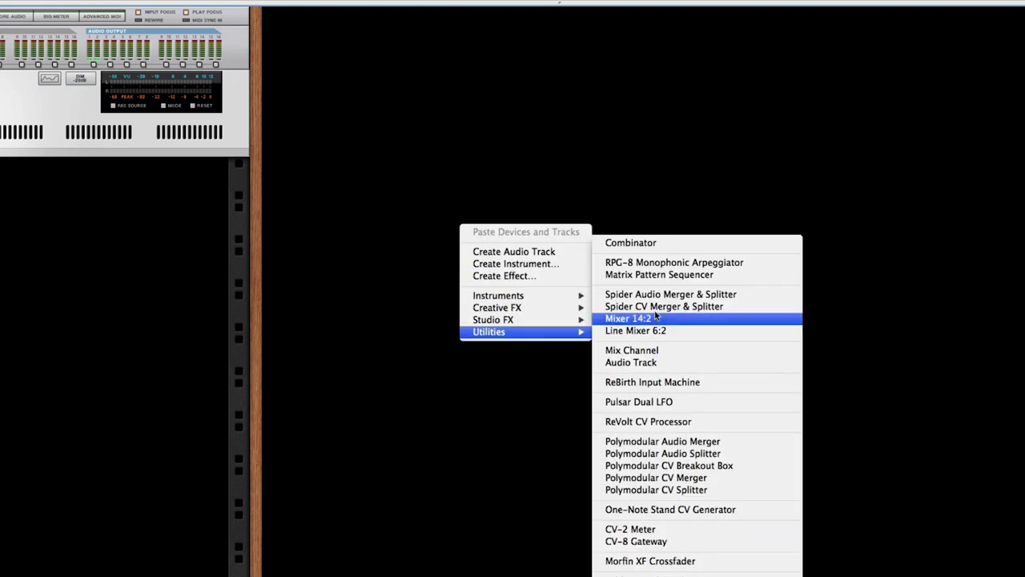
{"action": "left_click", "coordinate": [686, 246]}
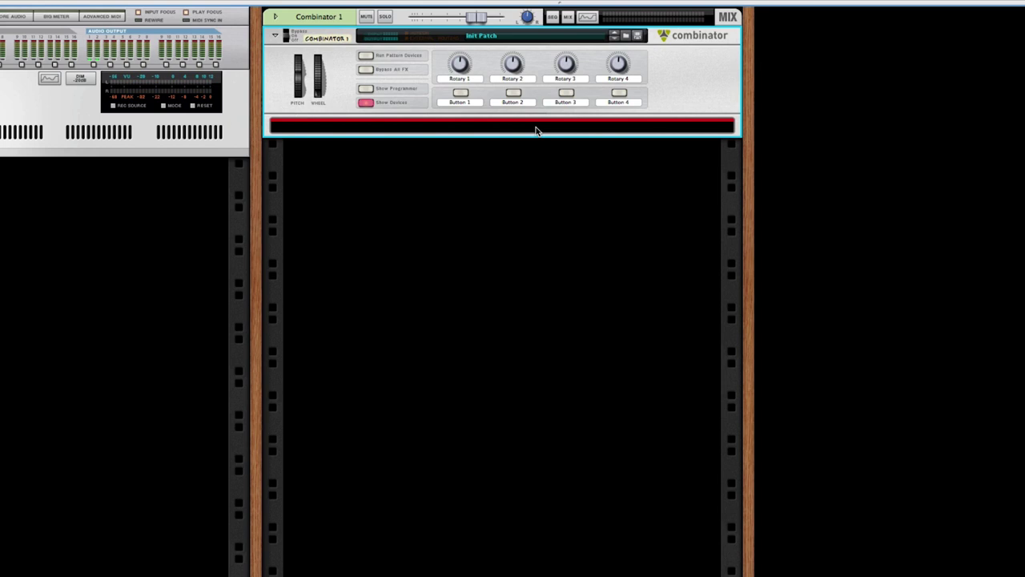
- Add a VO-1 Viking Oscillator inside the Combinator, then a Movement Waveform Generator below it
{"action": "right_click", "coordinate": [537, 130]}
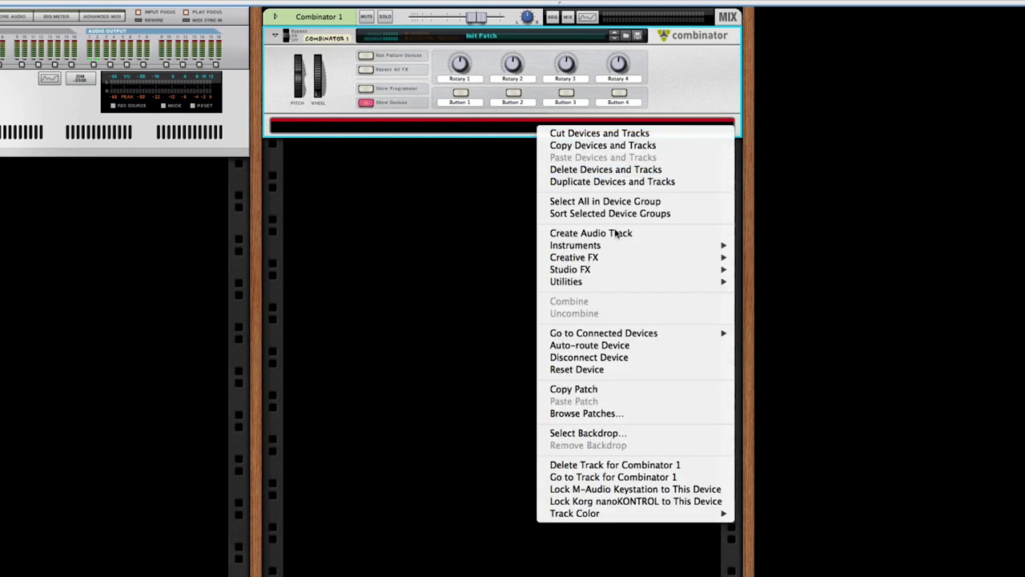
{"action": "mouse_move", "coordinate": [618, 246]}
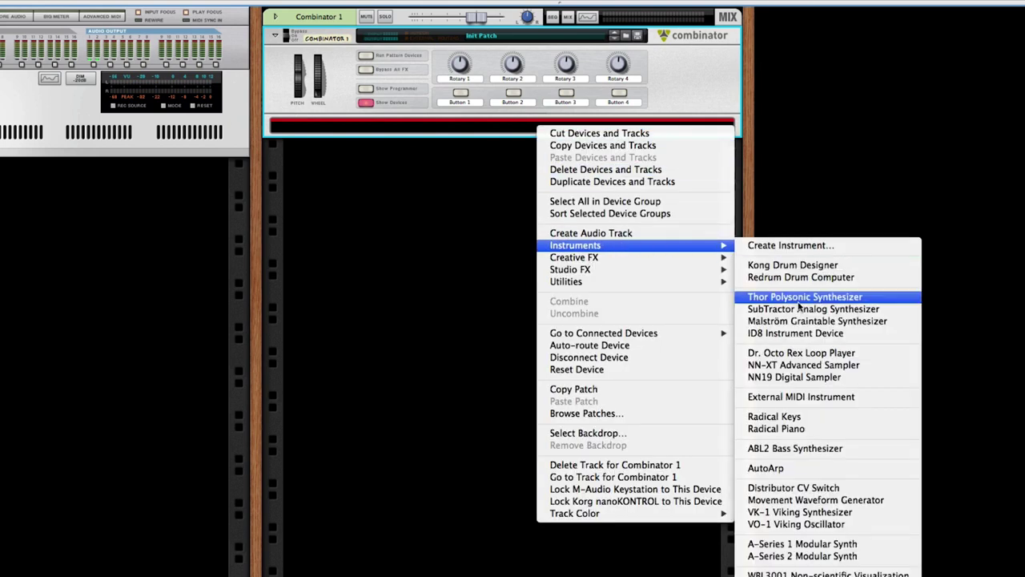
{"action": "left_click", "coordinate": [795, 524]}
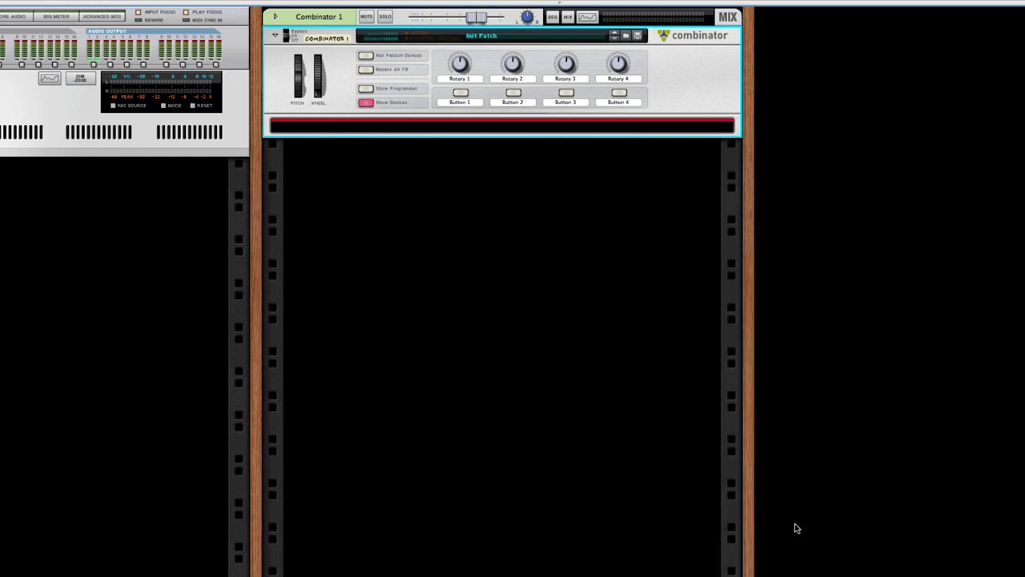
{"action": "right_click", "coordinate": [521, 217]}
{"action": "mouse_move", "coordinate": [632, 332]}
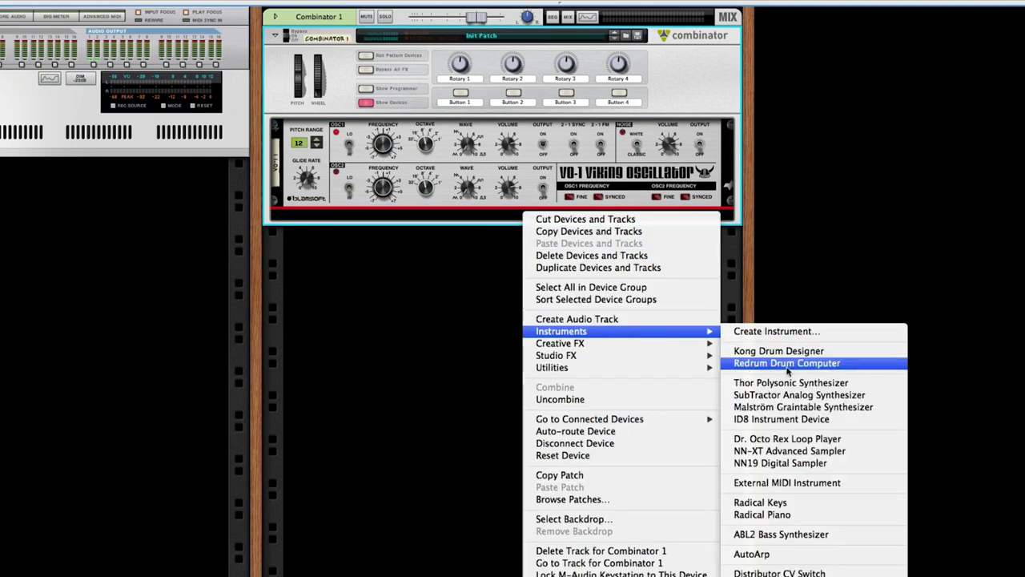
{"action": "left_click", "coordinate": [785, 570]}
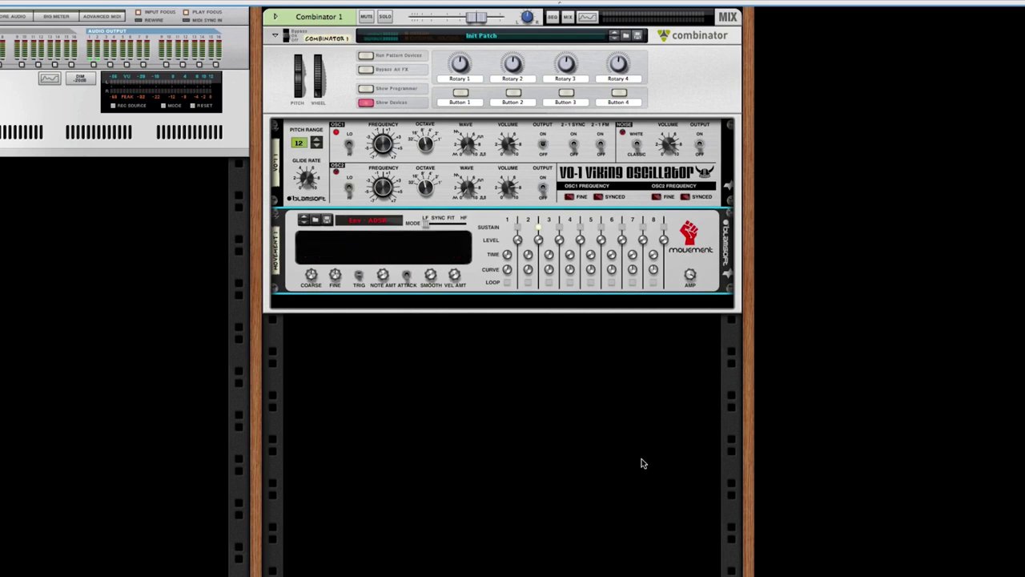
- Stack an F-16 Analog Filter, a second Movement and a Mark VIII Amplifier below the existing devices
{"action": "right_click", "coordinate": [544, 306]}
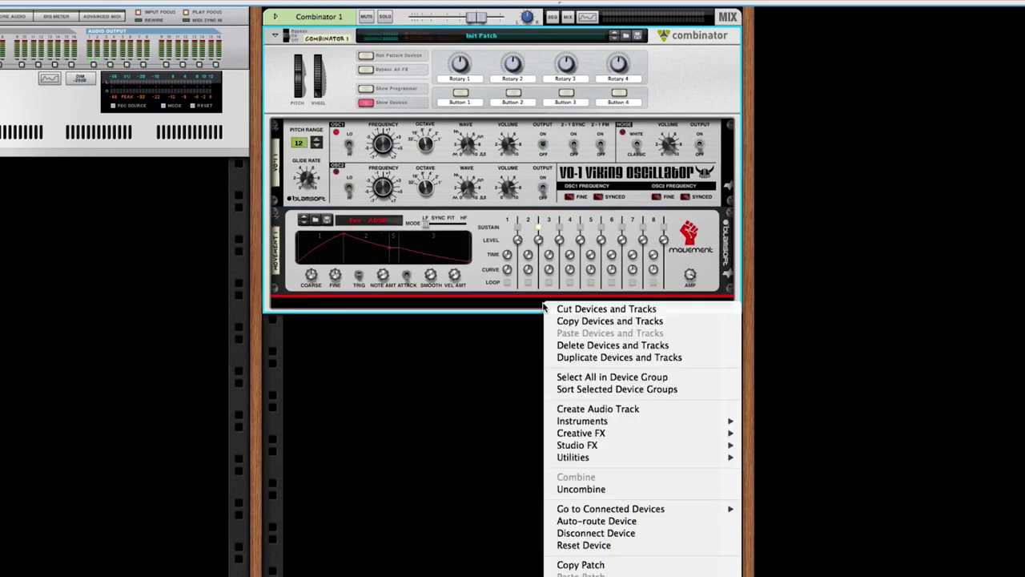
{"action": "mouse_move", "coordinate": [673, 447]}
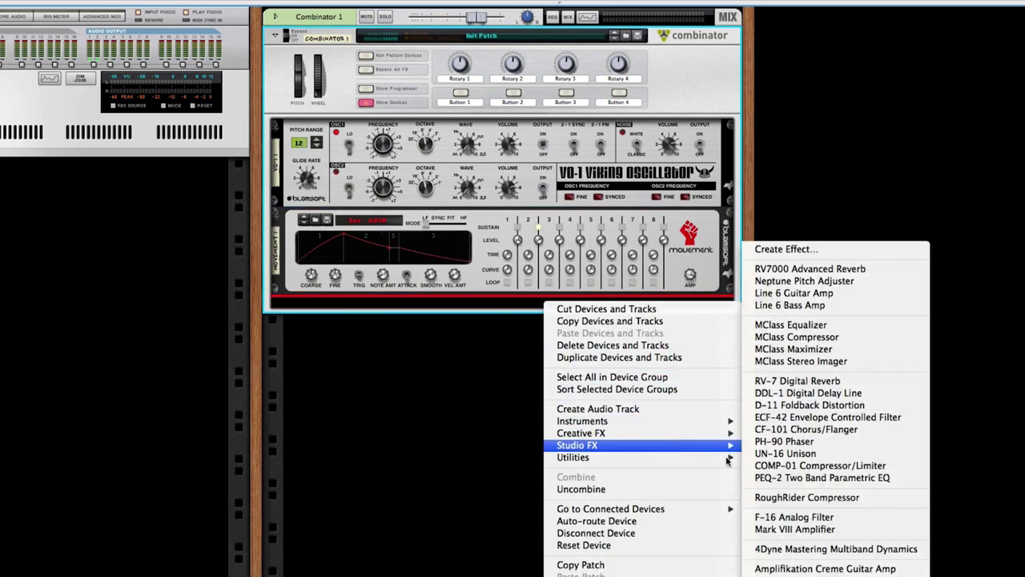
{"action": "left_click", "coordinate": [833, 519]}
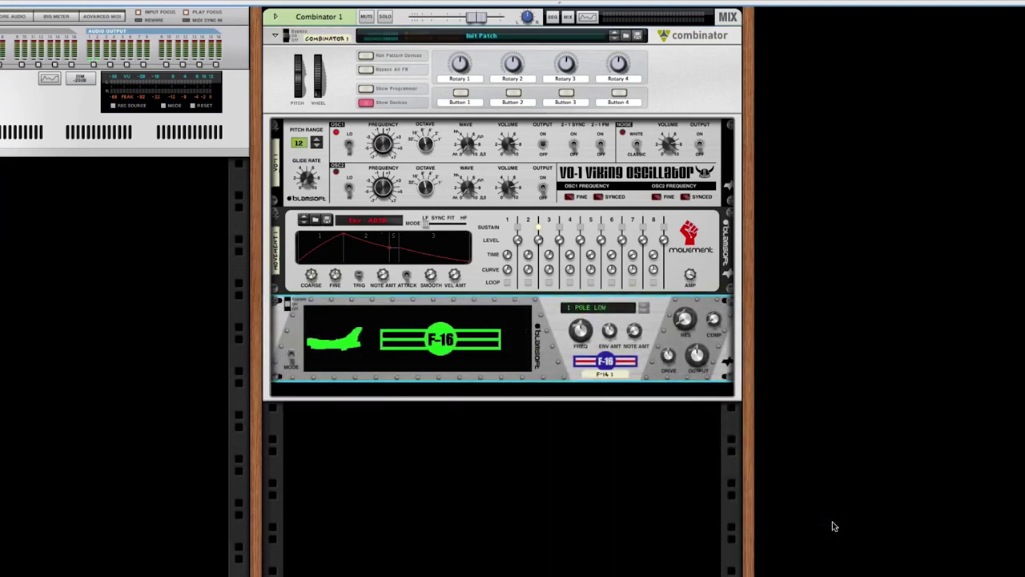
{"action": "right_click", "coordinate": [583, 386]}
{"action": "mouse_move", "coordinate": [633, 506]}
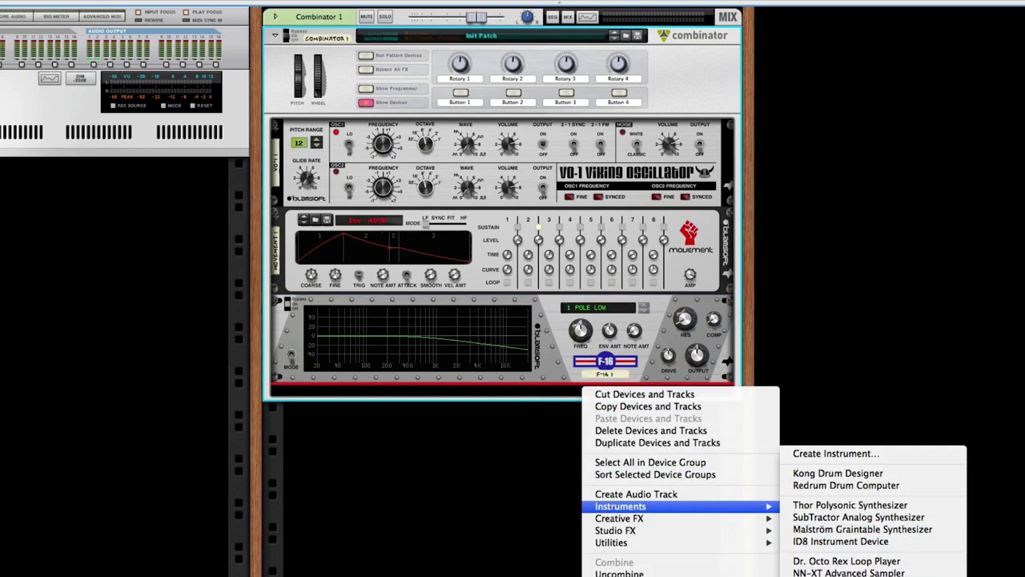
{"action": "left_click", "coordinate": [849, 574]}
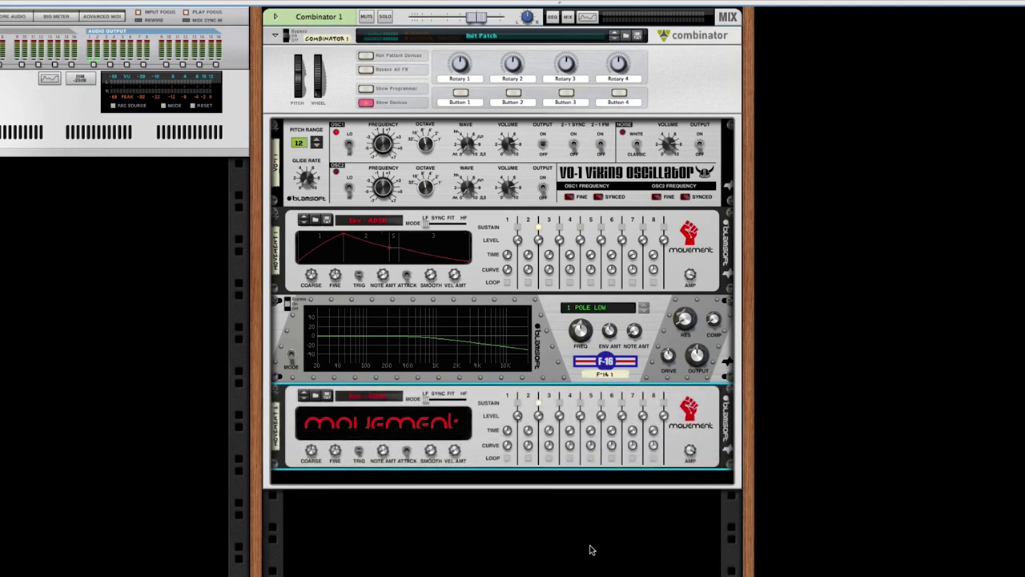
{"action": "right_click", "coordinate": [537, 482]}
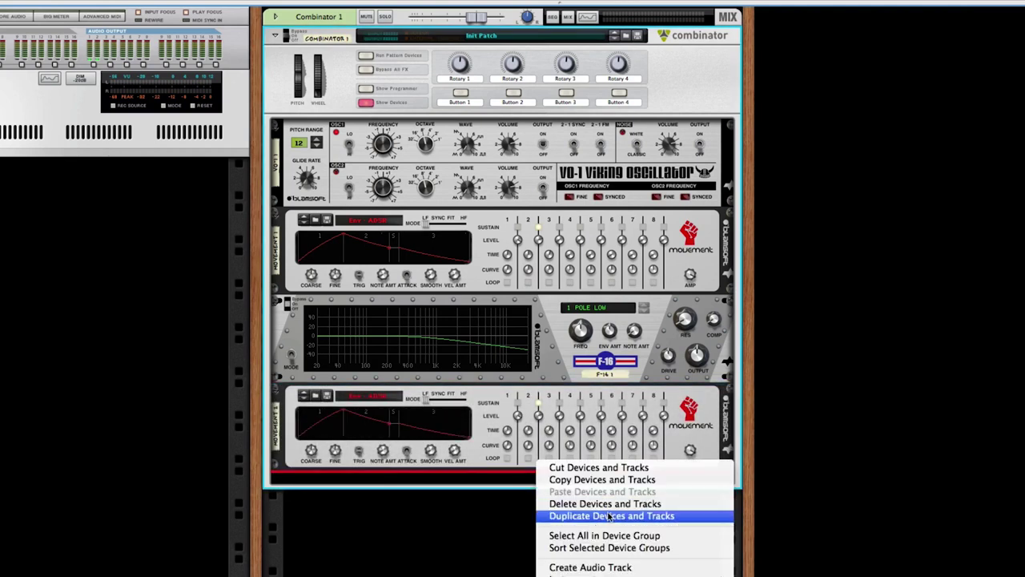
{"action": "mouse_move", "coordinate": [609, 575]}
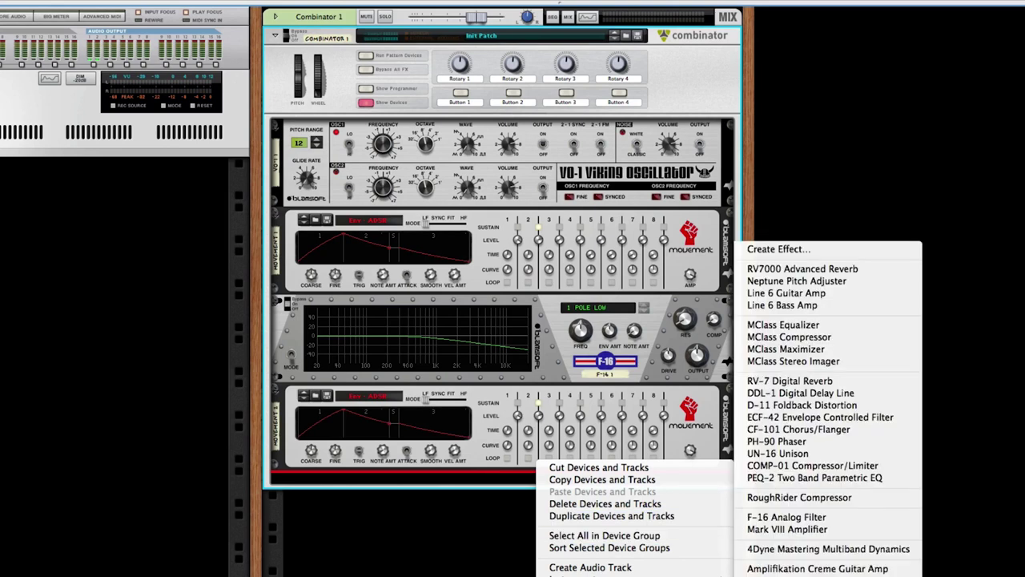
{"action": "left_click", "coordinate": [788, 530]}
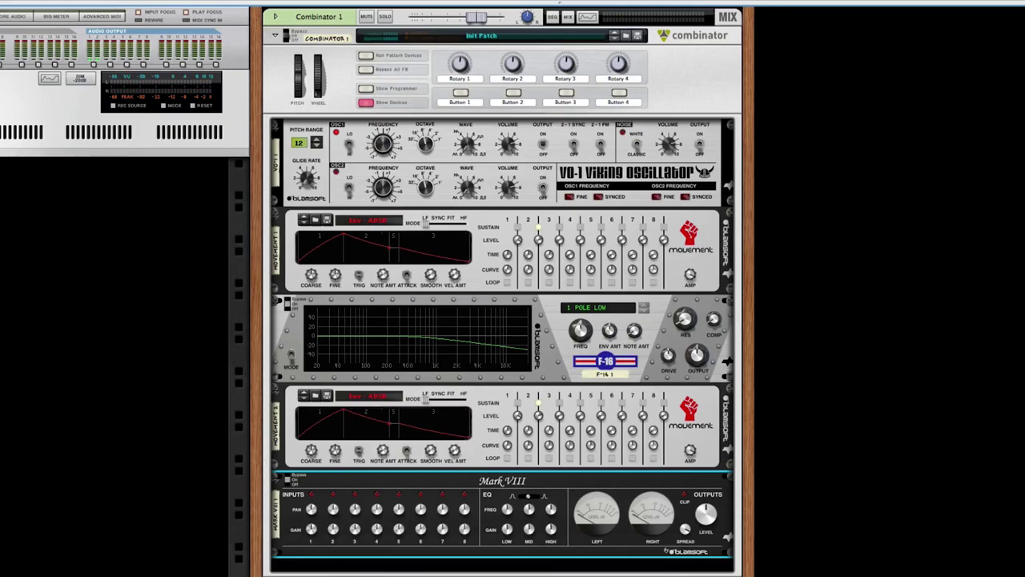
- On the rack's back, cable VO-1 mono out to F-16 left in, and F-16 left out to Mark VIII left in
{"action": "key", "text": "Tab"}
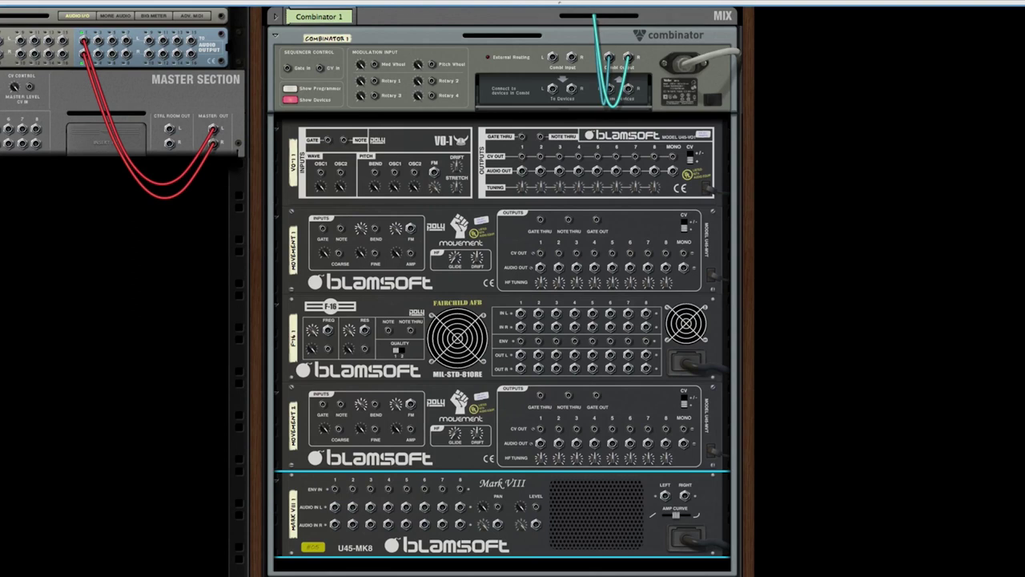
{"action": "left_click_drag", "start_coordinate": [673, 174], "coordinate": [519, 314]}
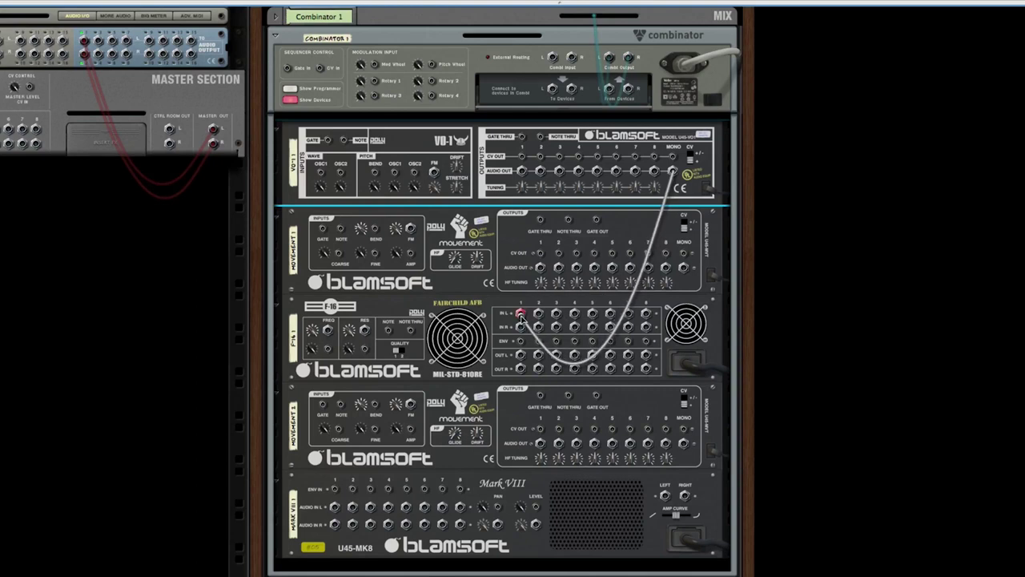
{"action": "left_click", "coordinate": [520, 356]}
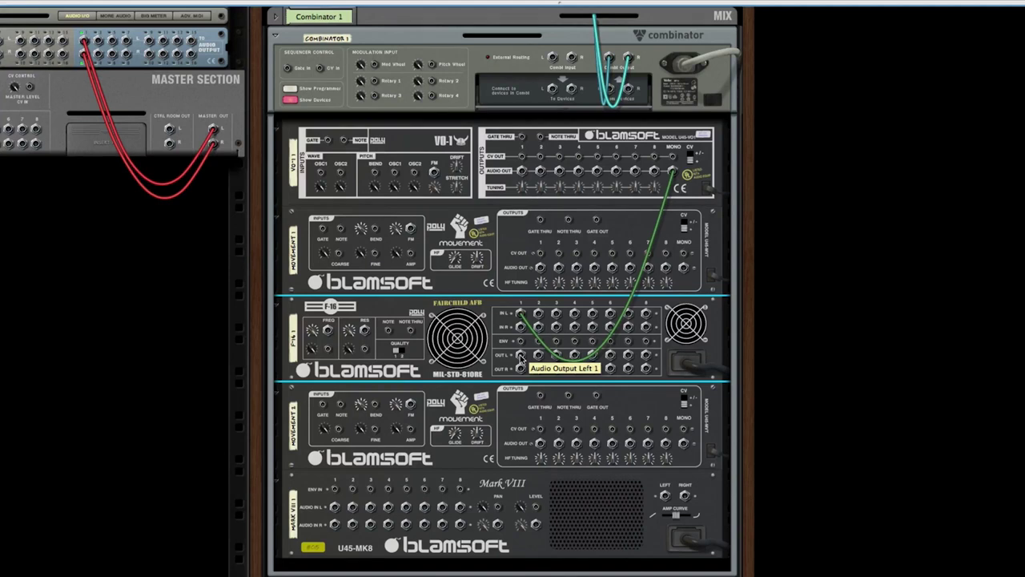
{"action": "left_click_drag", "start_coordinate": [520, 359], "coordinate": [335, 508]}
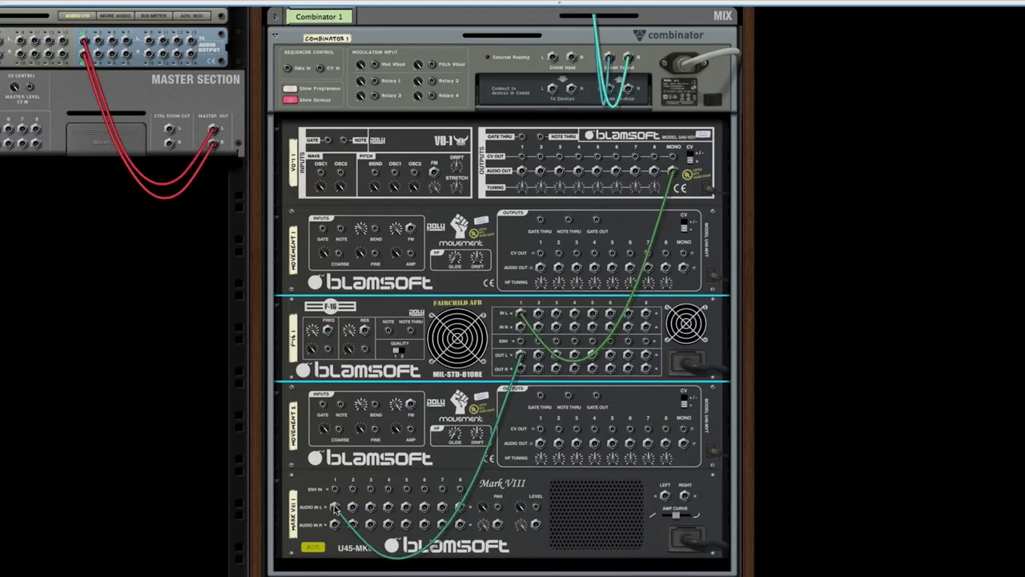
- Cable the Mark VIII's left output to the Combinator's From Devices L input
{"action": "left_click", "coordinate": [578, 481]}
{"action": "left_click_drag", "start_coordinate": [665, 495], "coordinate": [665, 495]}
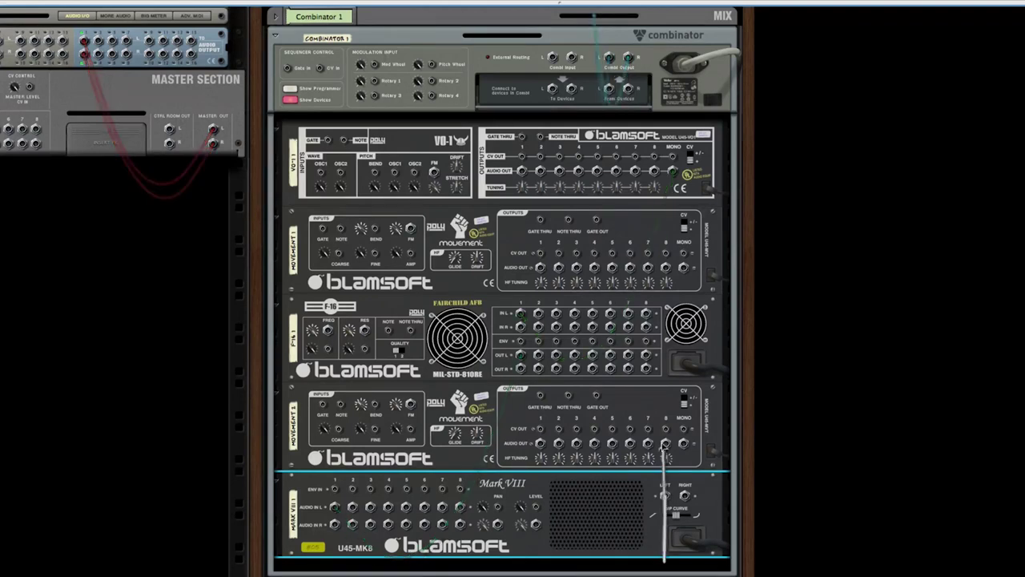
{"action": "left_click_drag", "start_coordinate": [664, 446], "coordinate": [611, 91]}
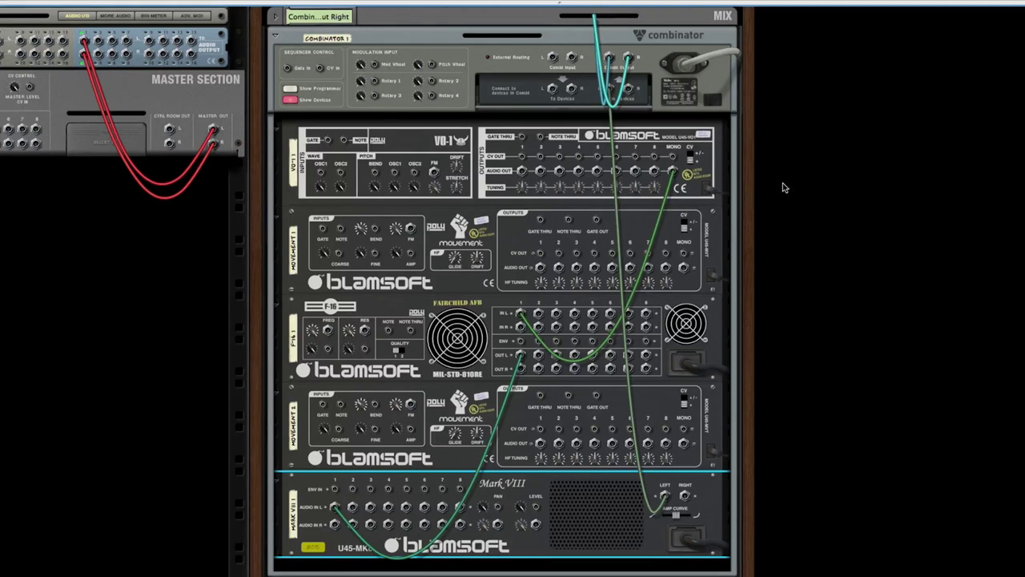
- Cable the upper Movement's CV Output Mono into the F-16 and the lower Movement's into the Mark VIII's first envelope input
{"action": "left_click", "coordinate": [685, 258]}
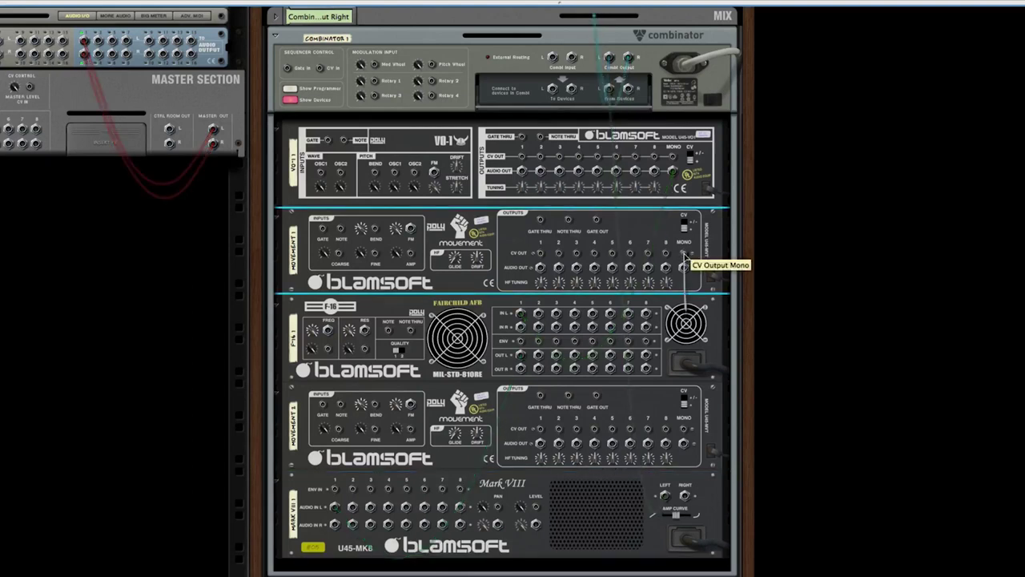
{"action": "left_click_drag", "start_coordinate": [683, 258], "coordinate": [521, 342]}
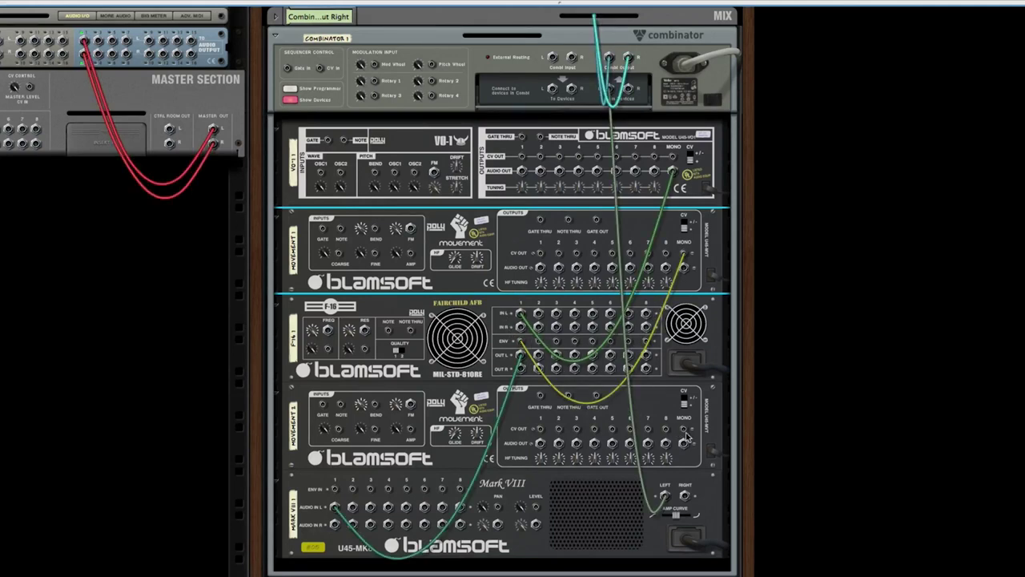
{"action": "left_click", "coordinate": [685, 432]}
{"action": "left_click_drag", "start_coordinate": [685, 433], "coordinate": [335, 489]}
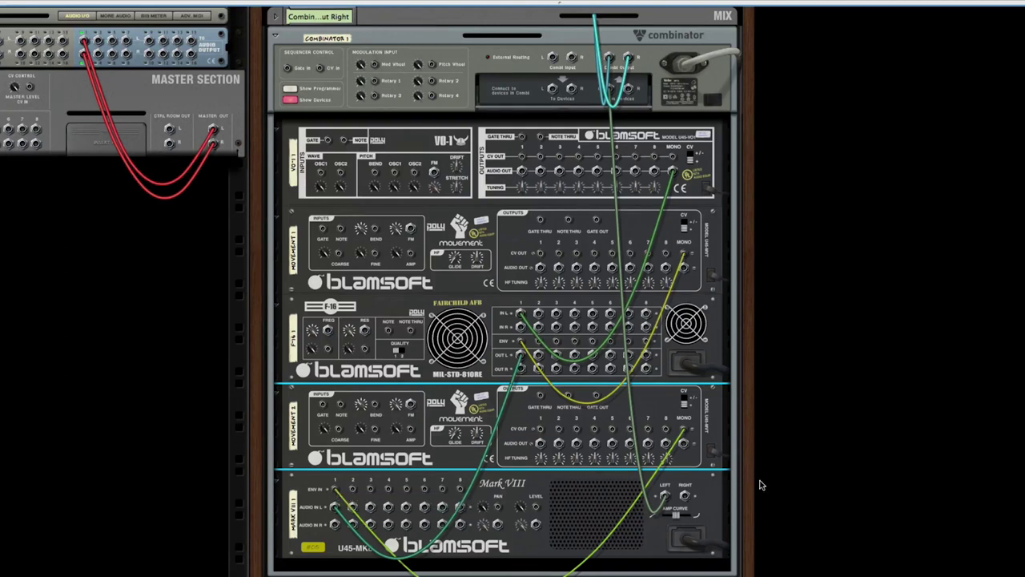
- Flip the rack to the front and turn the F-16's ENV AMT knob from 1.1 up to 3.0
{"action": "key", "text": "Tab"}
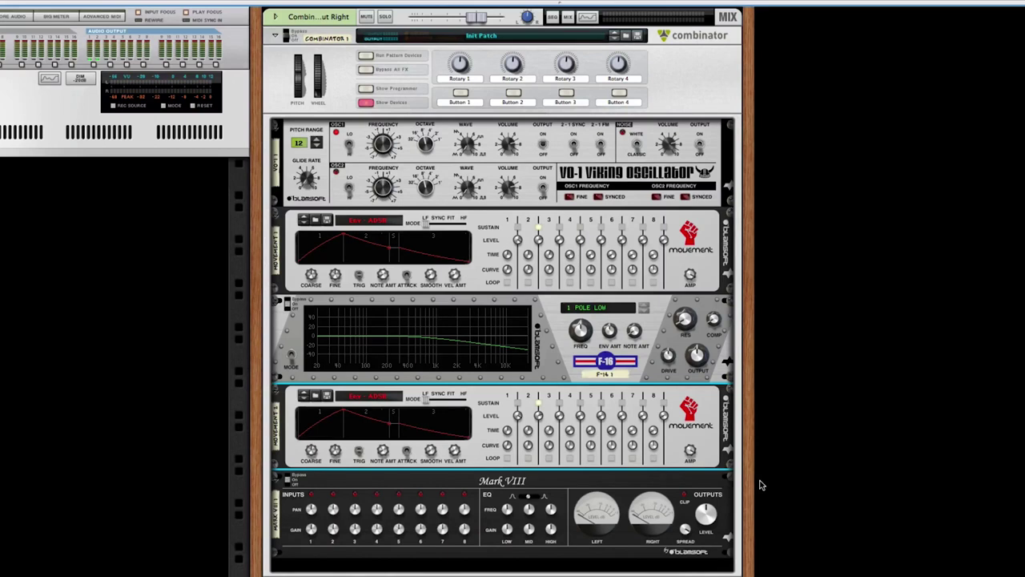
{"action": "key", "text": "Up"}
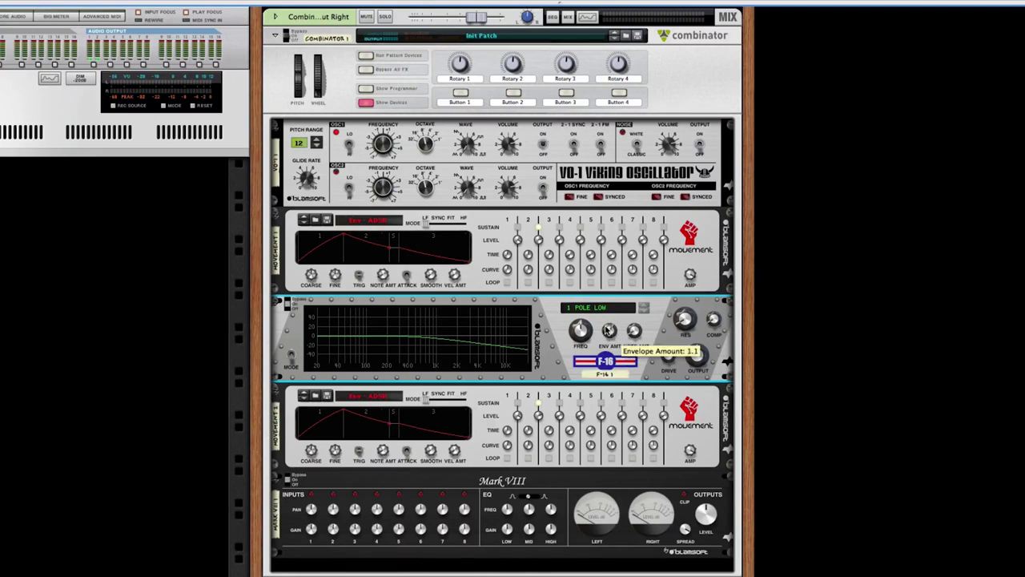
{"action": "left_click_drag", "start_coordinate": [608, 331], "coordinate": [607, 323]}
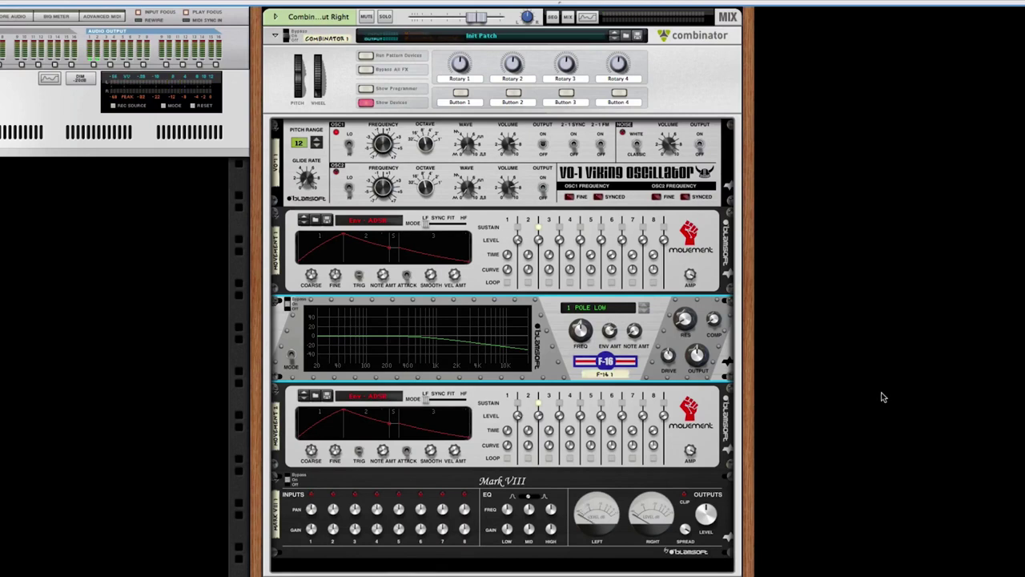
- Insert a second VO-1 Viking Oscillator directly below the first via its Instruments context menu
{"action": "left_click", "coordinate": [641, 186]}
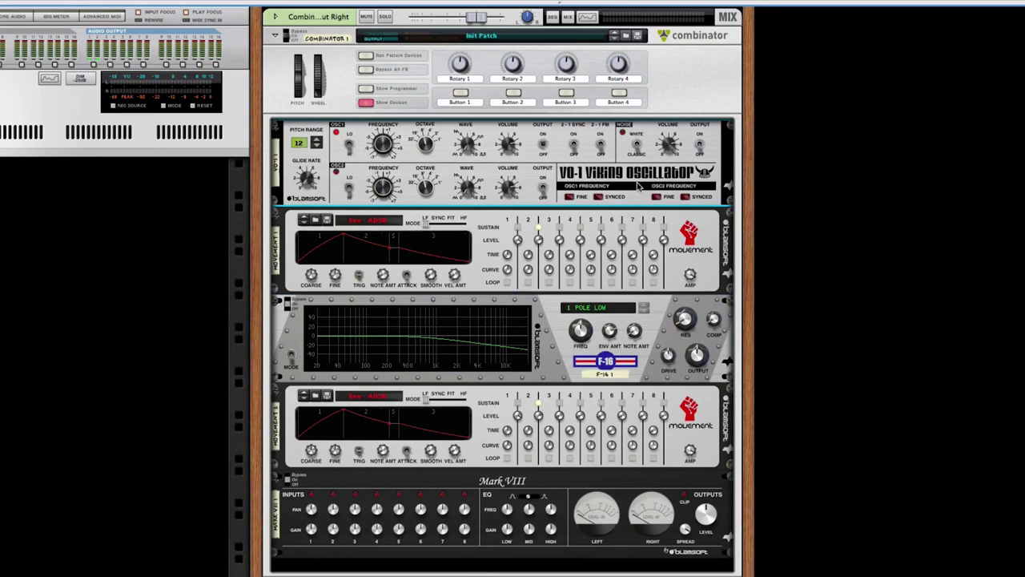
{"action": "right_click", "coordinate": [639, 186]}
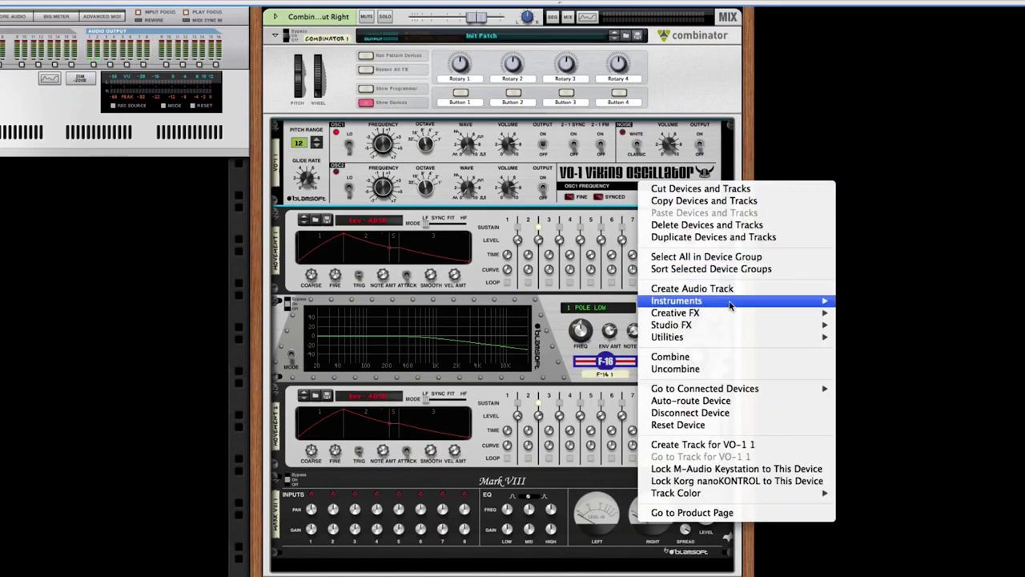
{"action": "mouse_move", "coordinate": [733, 305]}
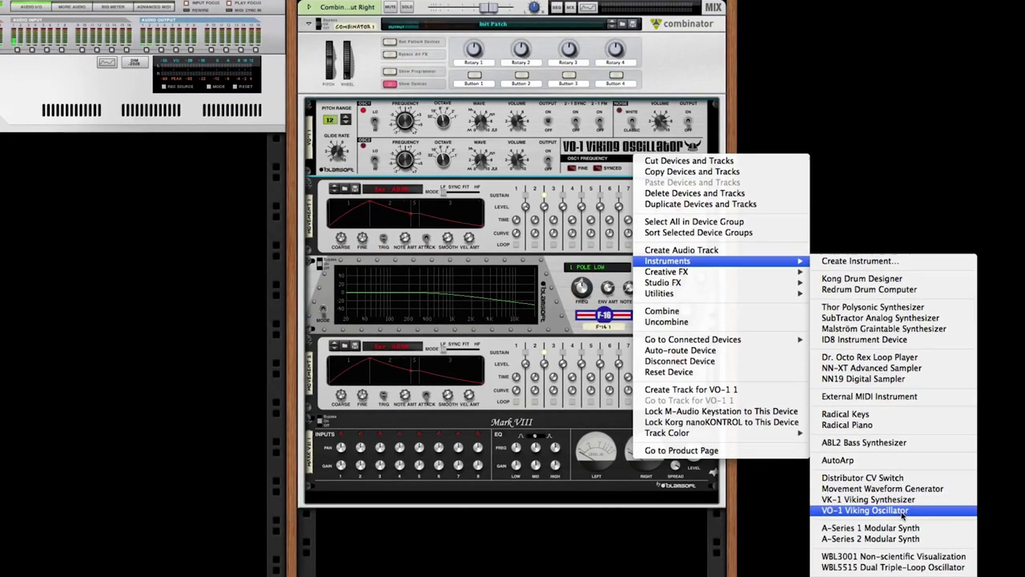
{"action": "left_click", "coordinate": [903, 512]}
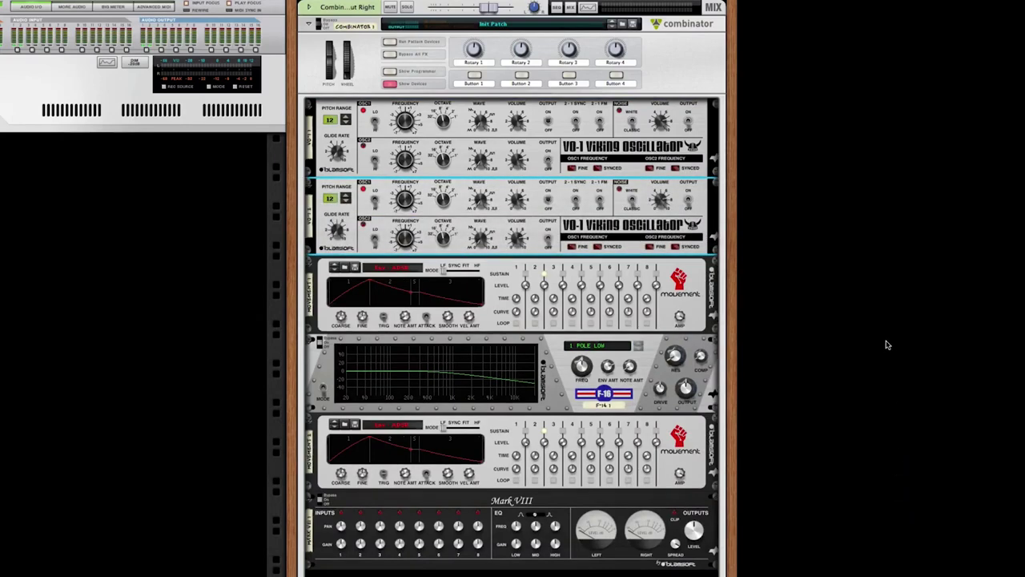
{"action": "key", "text": "Tab"}
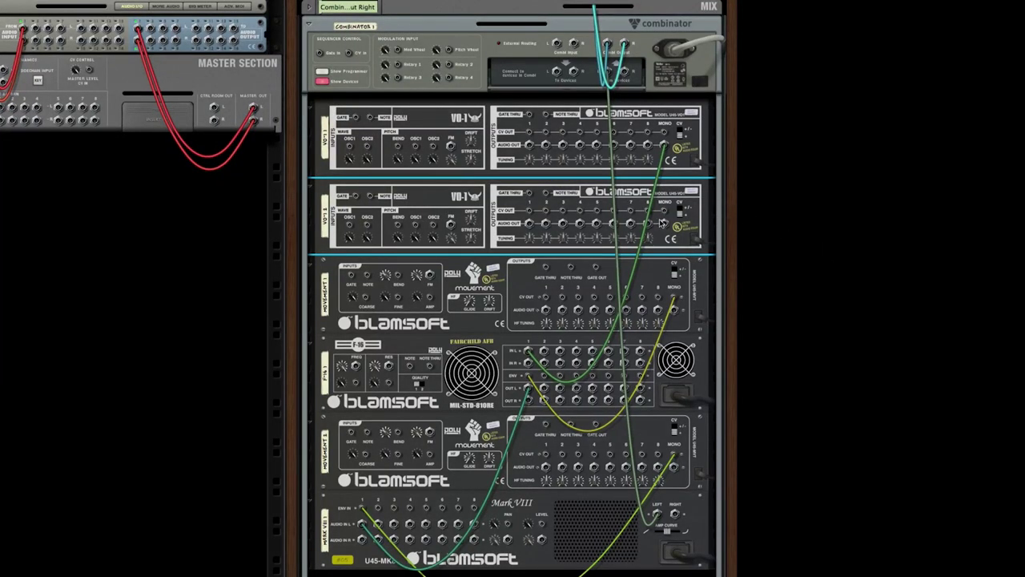
- Cable VO-1 2 mono out to F-16 IN R, F-16 OUT R to Mark VIII IN R, and Mark VIII Right out to the Combinator
{"action": "left_click_drag", "start_coordinate": [663, 227], "coordinate": [531, 362]}
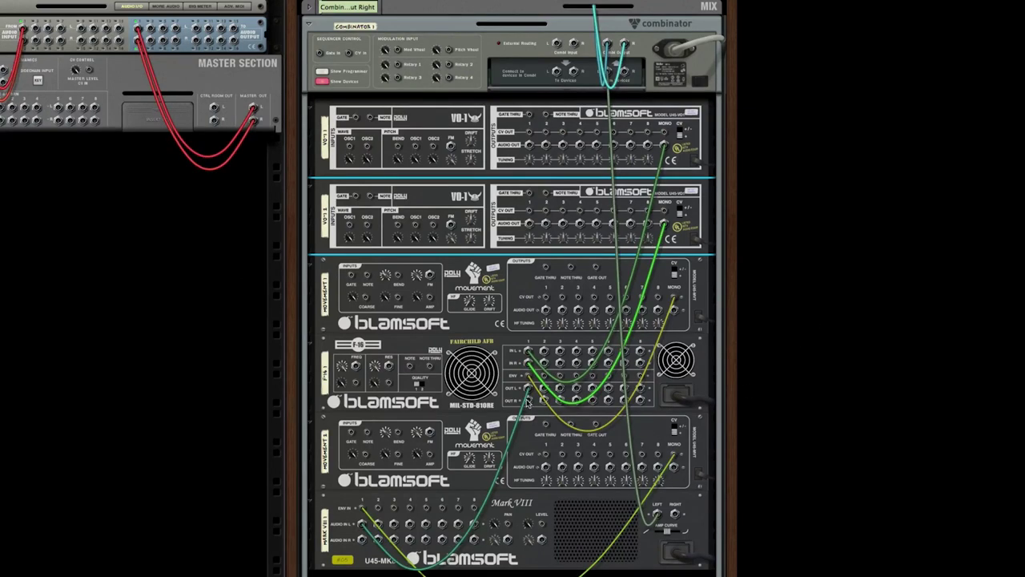
{"action": "left_click_drag", "start_coordinate": [528, 402], "coordinate": [363, 545]}
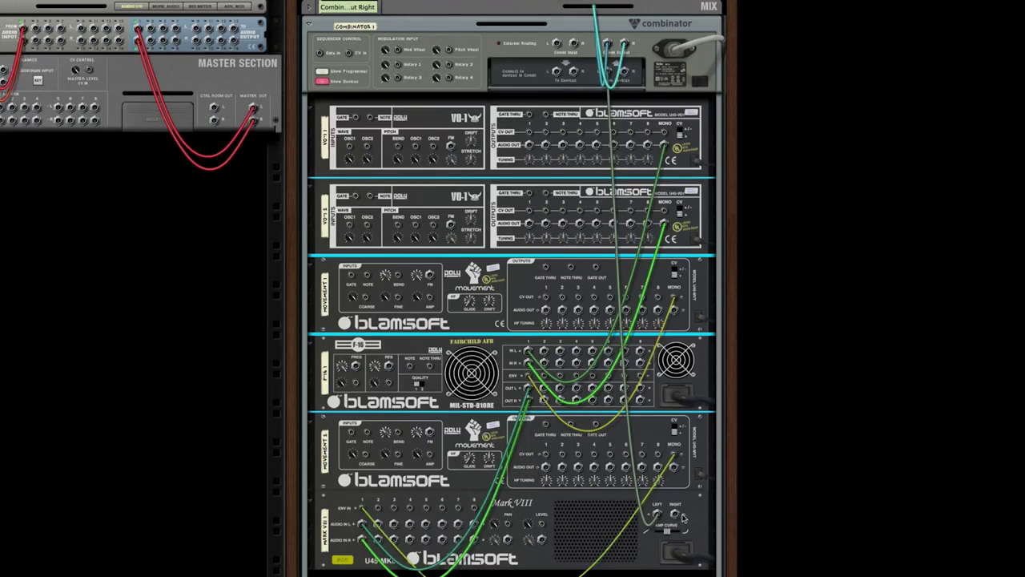
{"action": "left_click_drag", "start_coordinate": [677, 517], "coordinate": [626, 73]}
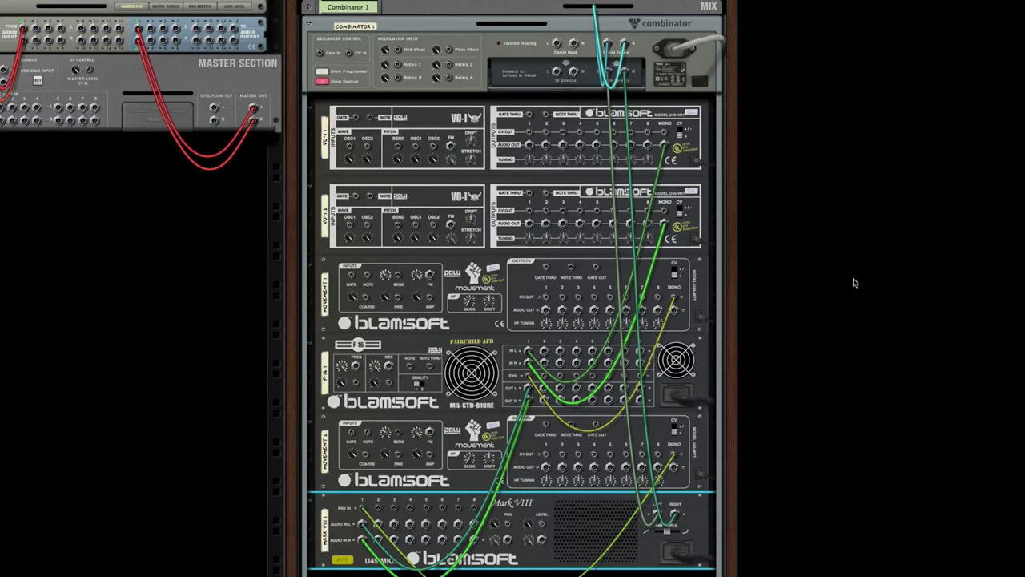
- Show the front panels and turn the second VO-1's OSC 1 Wave knob down toward 4.7
{"action": "key", "text": "Tab"}
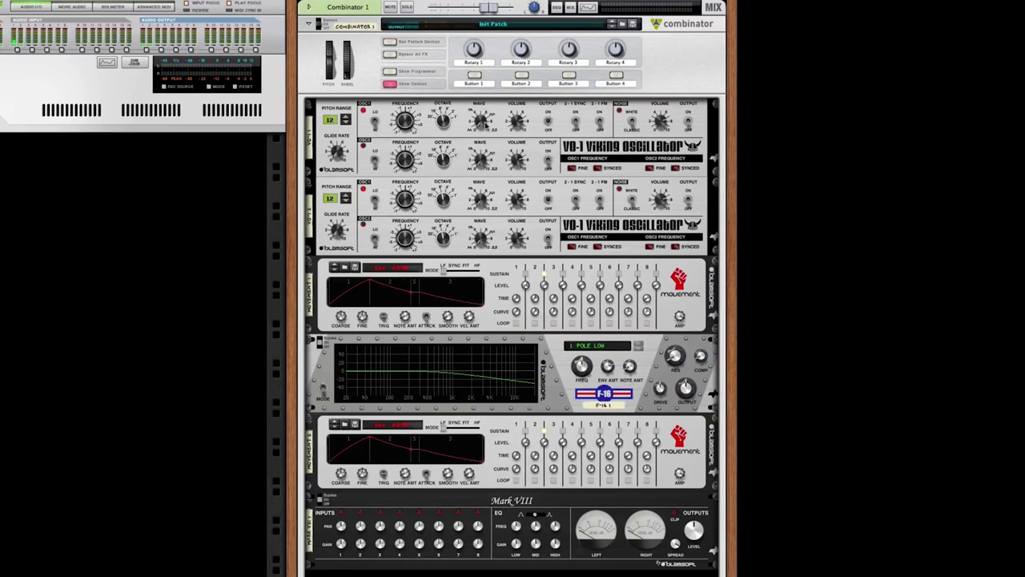
{"action": "left_click", "coordinate": [481, 120]}
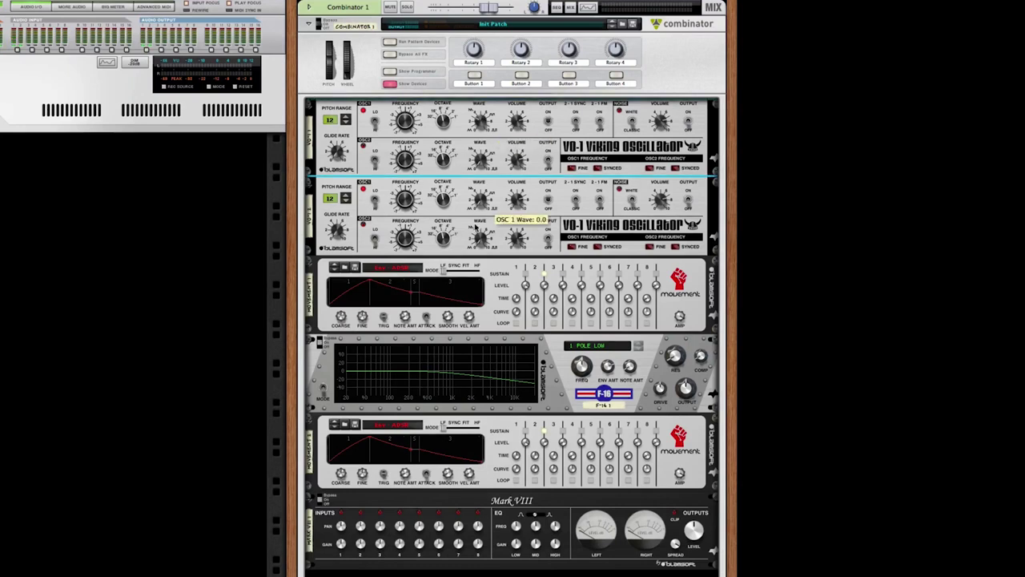
{"action": "left_click", "coordinate": [483, 190]}
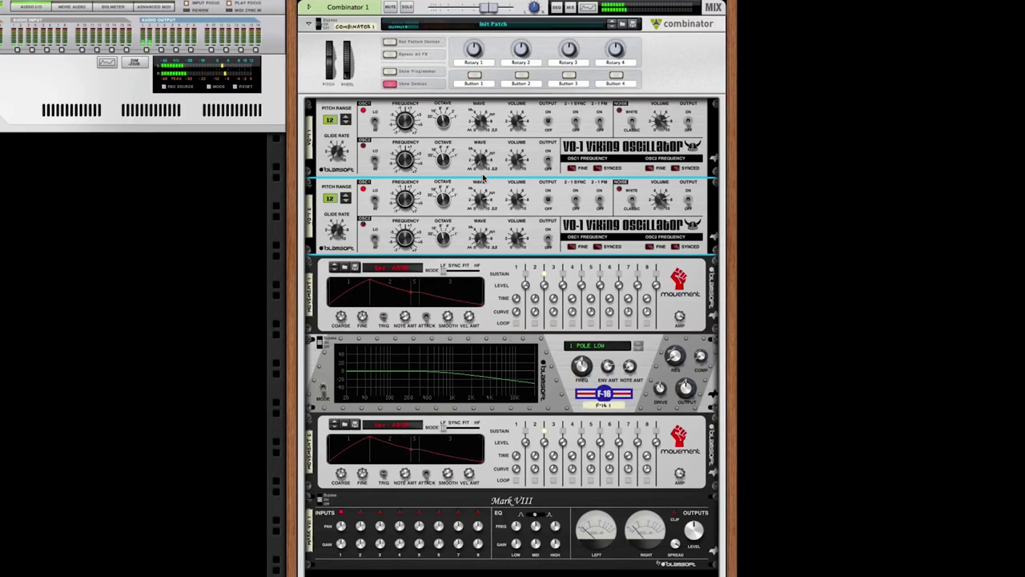
{"action": "mouse_move", "coordinate": [479, 198]}
{"action": "left_mouse_down"}
{"action": "mouse_move", "coordinate": [479, 225]}
{"action": "mouse_move", "coordinate": [477, 205]}
{"action": "left_mouse_up"}
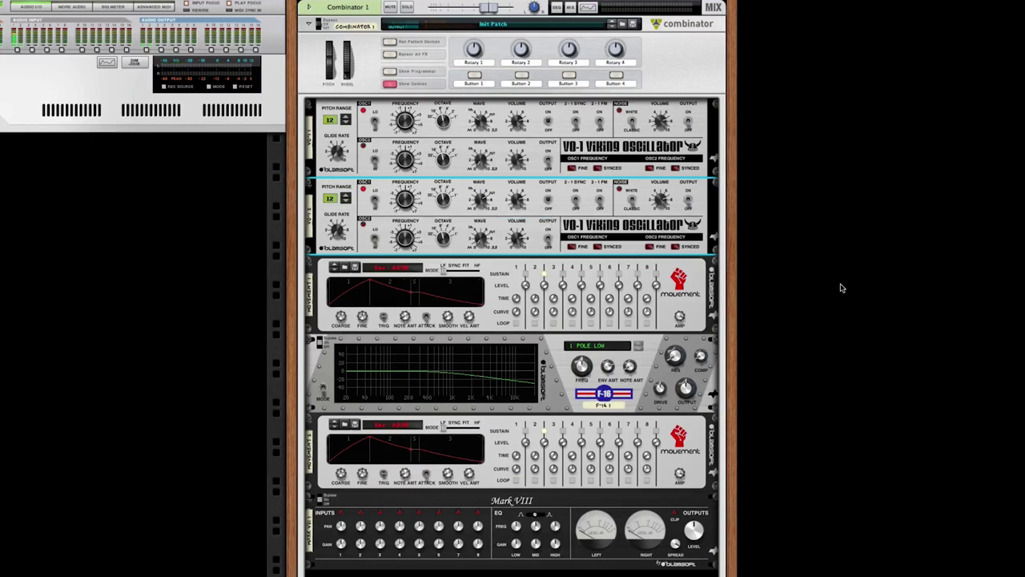